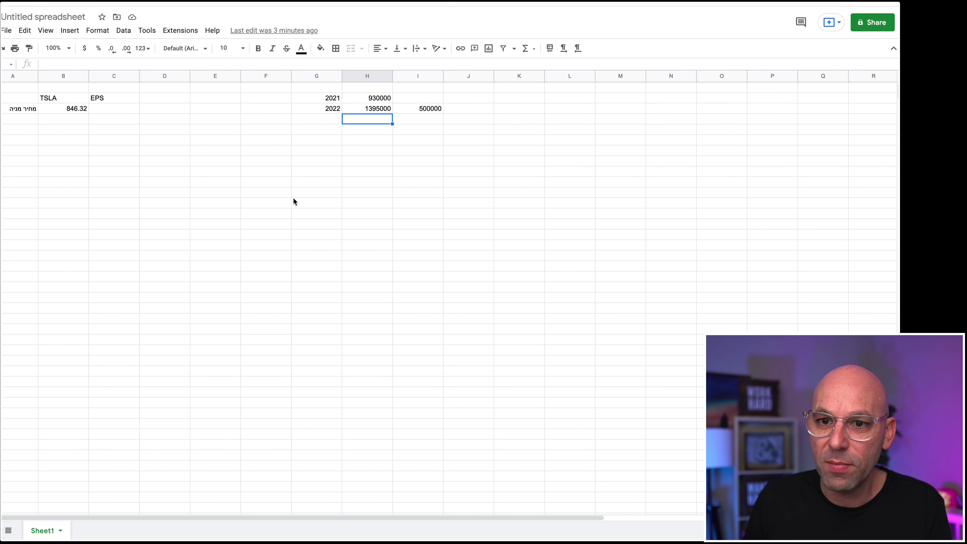
- Set the sheet zoom to 150% and enter 2.5 in cell C3 under the EPS heading
{"action": "left_click", "coordinate": [121, 109]}
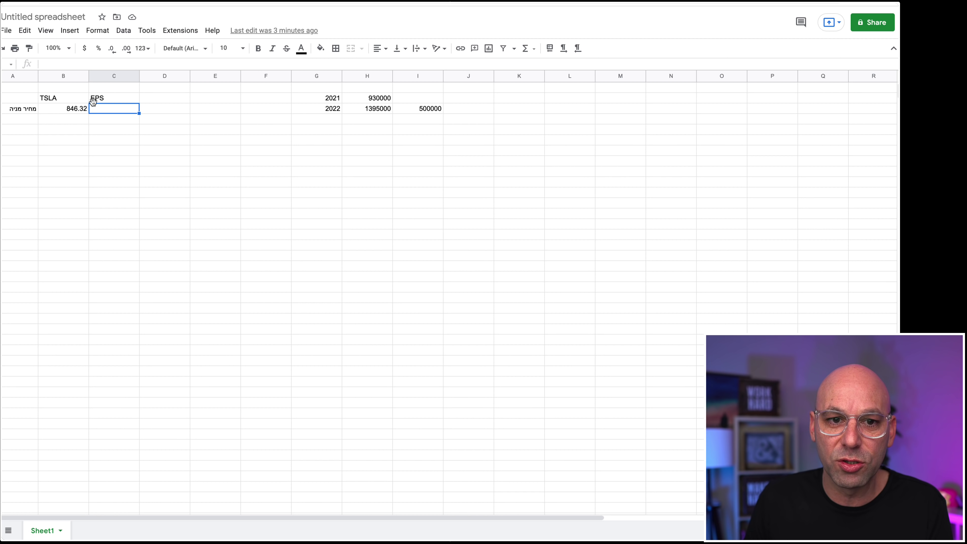
{"action": "left_click", "coordinate": [58, 48]}
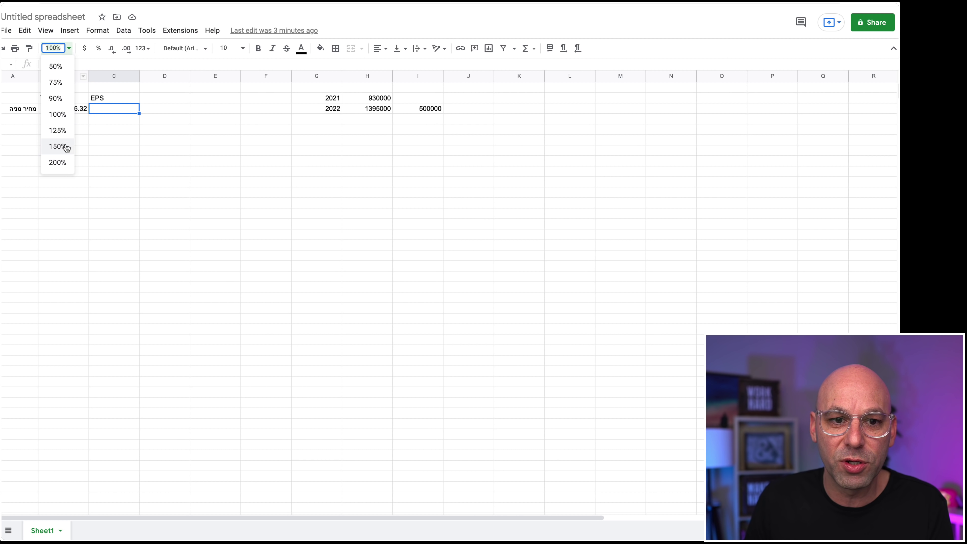
{"action": "left_click", "coordinate": [65, 146]}
{"action": "type", "text": "2.5"}
{"action": "key", "text": "Return"}
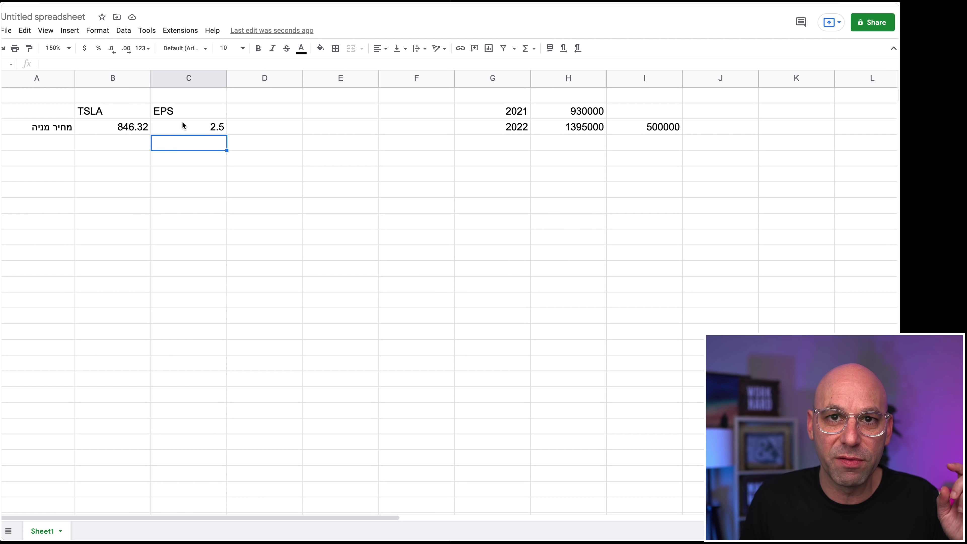
- Calculate the annual EPS in cell D3 by multiplying the quarterly EPS in C3 by 4
{"action": "key", "text": "Up"}
{"action": "key", "text": "Up"}
{"action": "key", "text": "Right"}
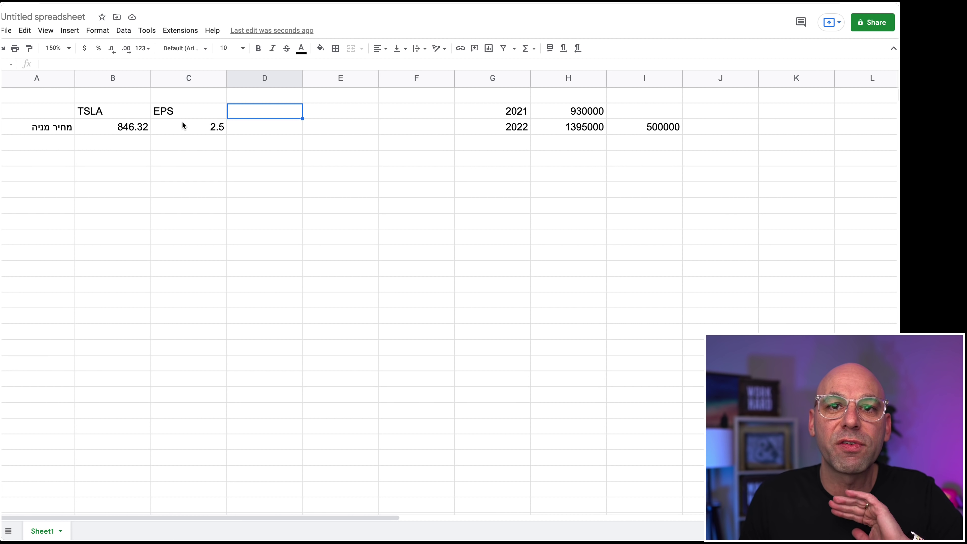
{"action": "key", "text": "Down"}
{"action": "type", "text": "="}
{"action": "key", "text": "Left"}
{"action": "type", "text": "*4"}
{"action": "key", "text": "Return"}
{"action": "key", "text": "Up"}
- Copy the EPS heading from C2 into D2
{"action": "left_click", "coordinate": [197, 111]}
{"action": "key", "text": "ctrl+c"}
{"action": "left_click", "coordinate": [237, 110]}
{"action": "key", "text": "ctrl+v"}
{"action": "left_click", "coordinate": [272, 130]}
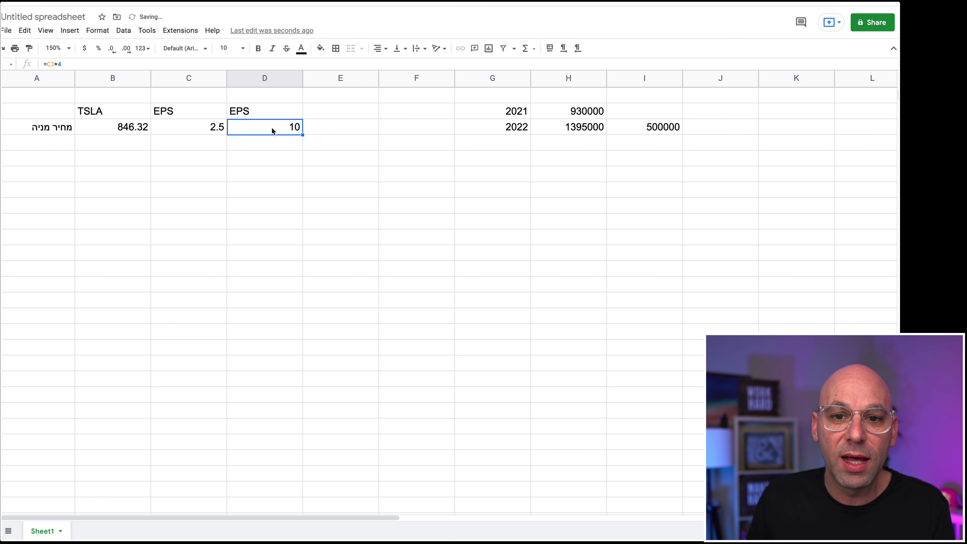
- Divide the share price in B3 by the annual EPS in D3, placing the formula in cell E3
{"action": "left_click", "coordinate": [138, 128]}
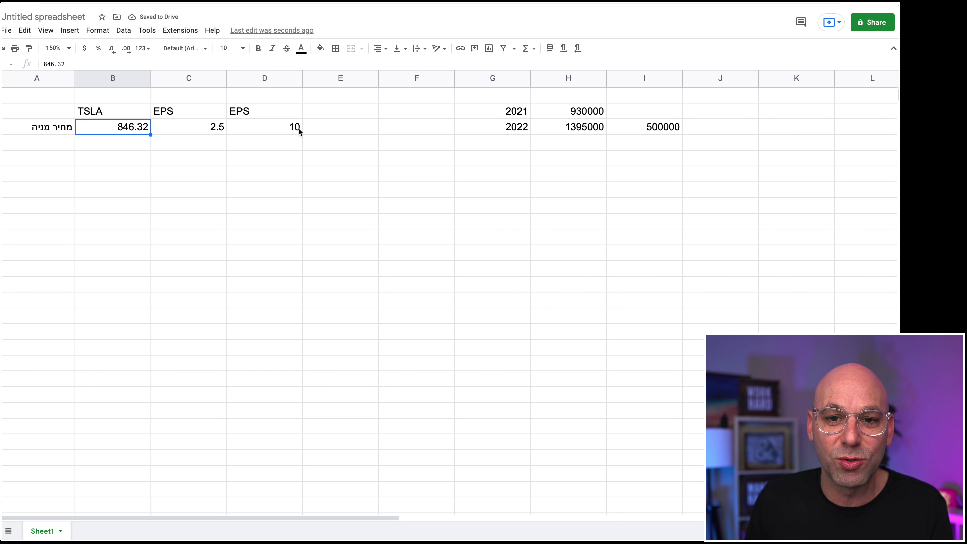
{"action": "left_click", "coordinate": [327, 130]}
{"action": "type", "text": "="}
{"action": "key", "text": "Left"}
{"action": "key", "text": "Left"}
{"action": "key", "text": "Left"}
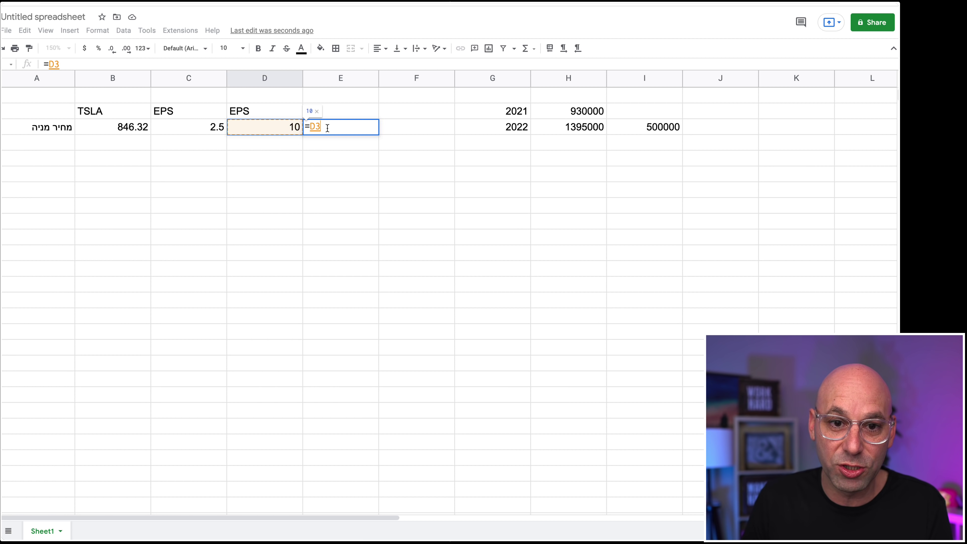
{"action": "type", "text": "/"}
{"action": "key", "text": "Left"}
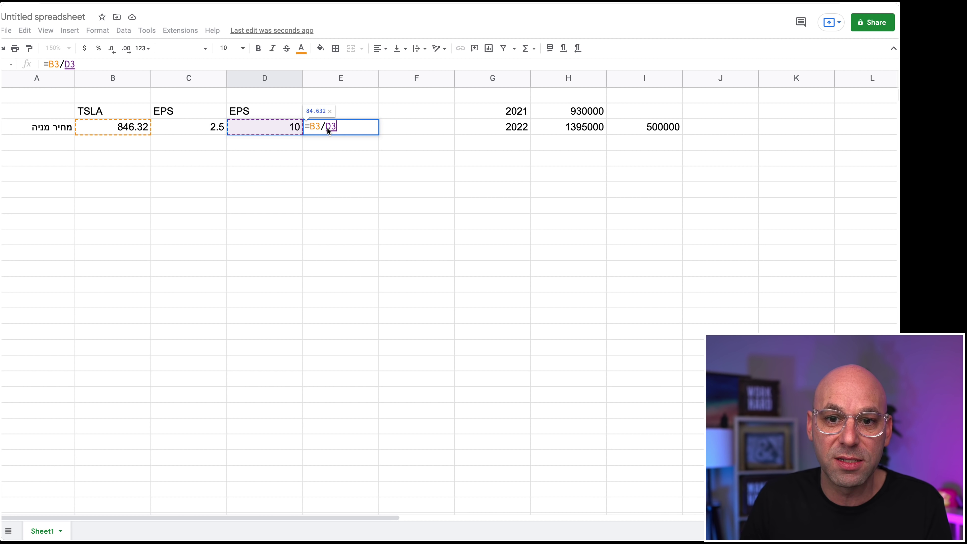
{"action": "key", "text": "Return"}
- Add the heading PE in cell E2, above the price-to-earnings calculation
{"action": "left_click", "coordinate": [344, 118]}
{"action": "type", "text": "PE"}
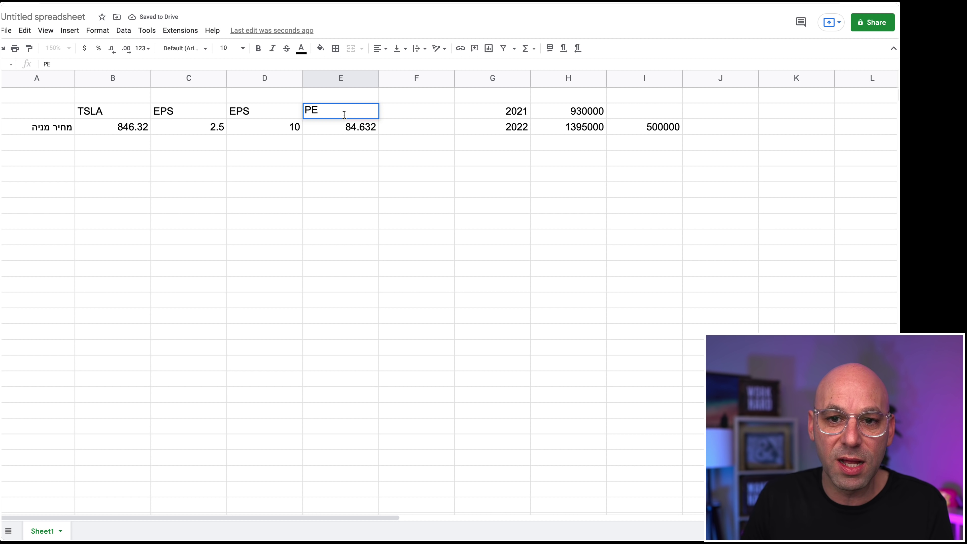
{"action": "key", "text": "Return"}
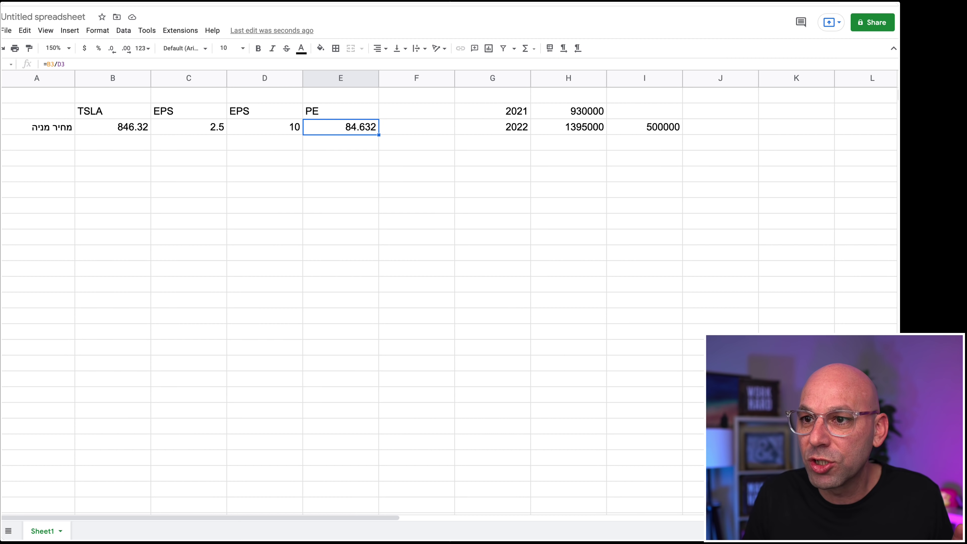
- Check the EPS and P/E figures on the TSLA stock page and return to the spreadsheet
{"action": "key", "text": "ctrl+Tab"}
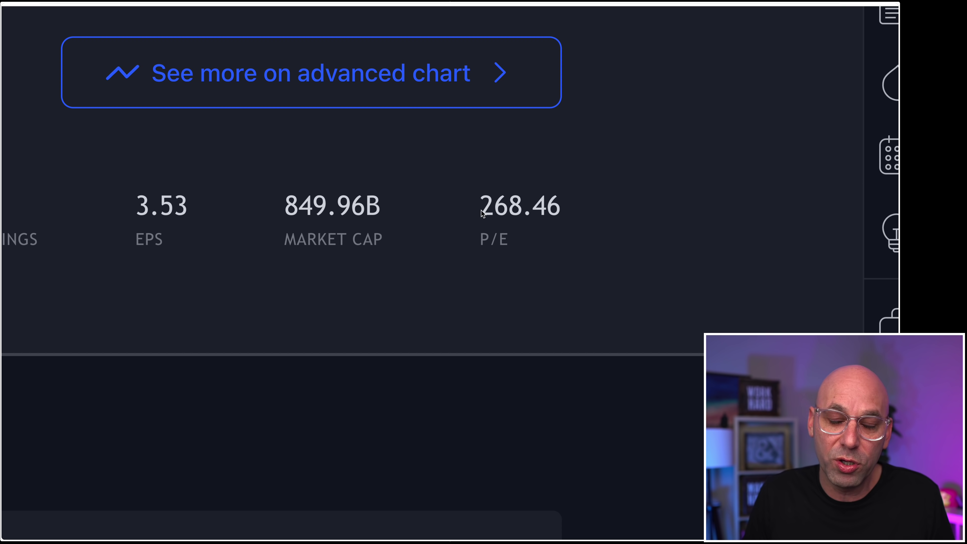
{"action": "mouse_move", "coordinate": [481, 211]}
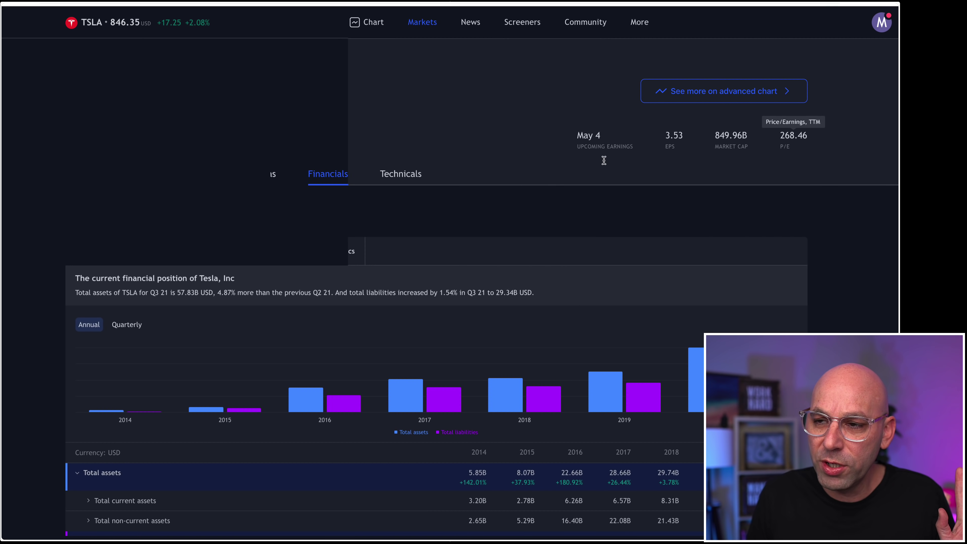
{"action": "key", "text": "super+Tab"}
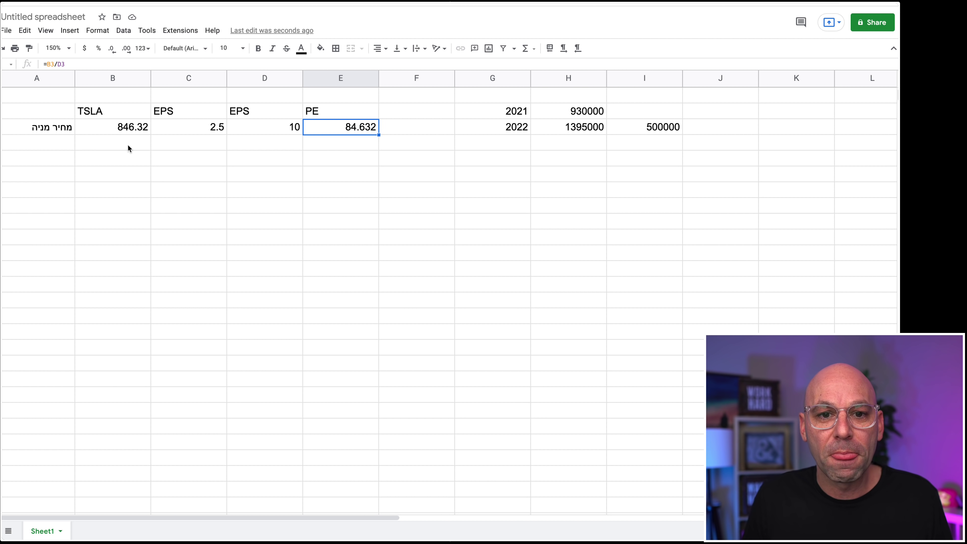
{"action": "left_click", "coordinate": [643, 127]}
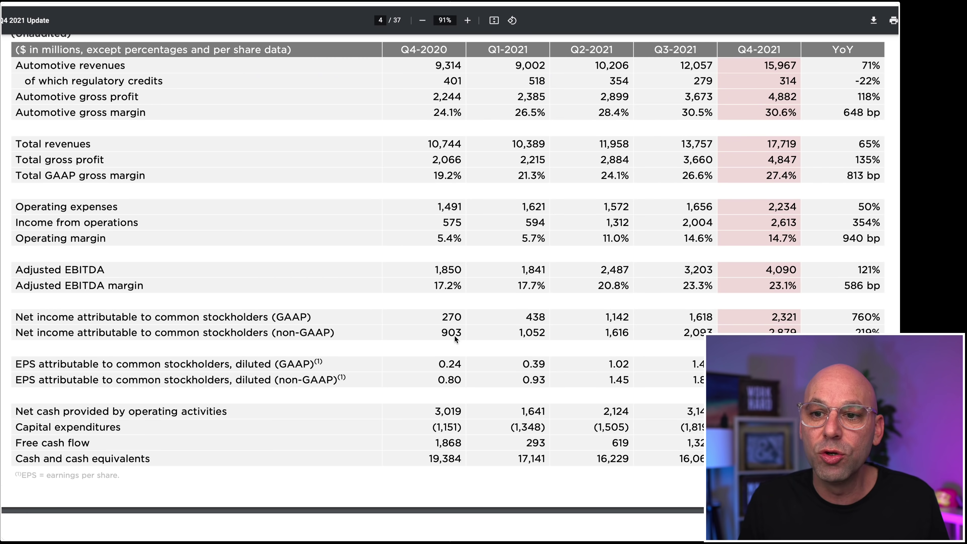
- Look through the Tesla Q4 2021 Update PDF from the financial summary to the Gigafactory Berlin photo pages
{"action": "scroll", "coordinate": [460, 368], "scroll_direction": "down", "scroll_amount": 20}
{"action": "scroll", "coordinate": [460, 368], "scroll_direction": "down", "scroll_amount": 20}
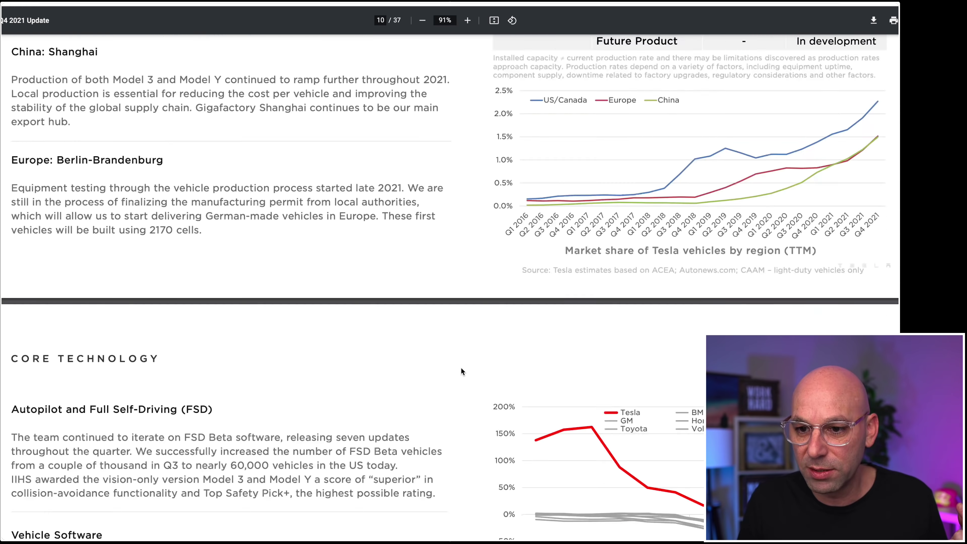
{"action": "scroll", "coordinate": [462, 372], "scroll_direction": "down", "scroll_amount": 20}
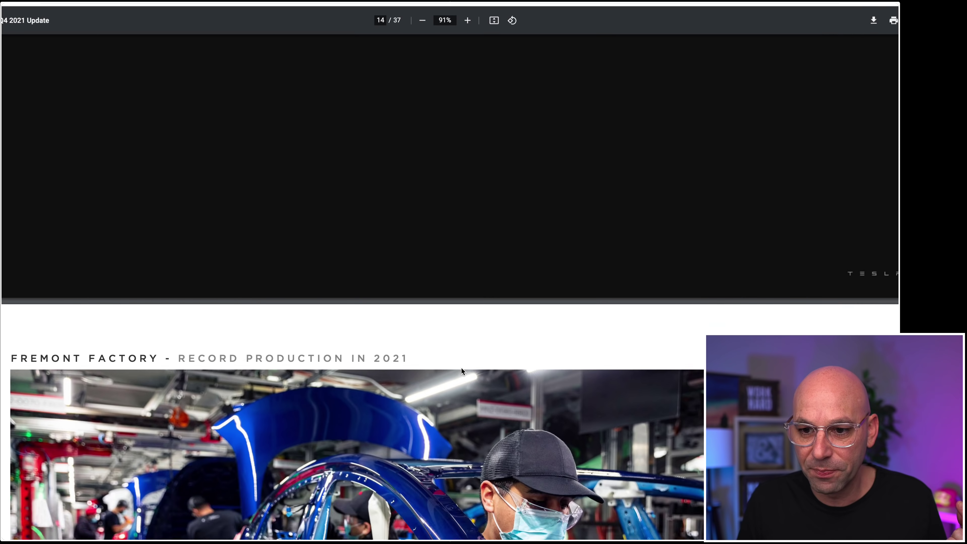
{"action": "scroll", "coordinate": [462, 369], "scroll_direction": "down", "scroll_amount": 10}
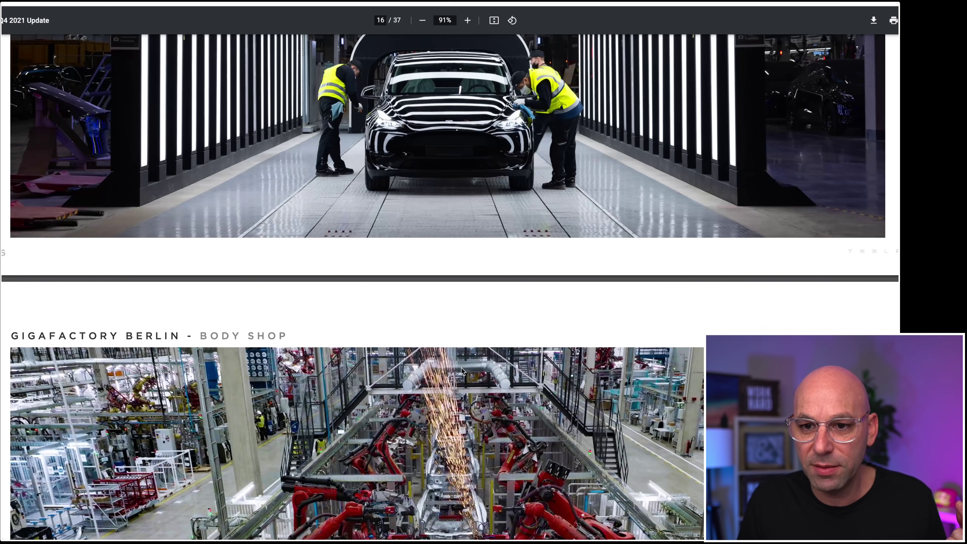
{"action": "scroll", "coordinate": [462, 367], "scroll_direction": "up", "scroll_amount": 3}
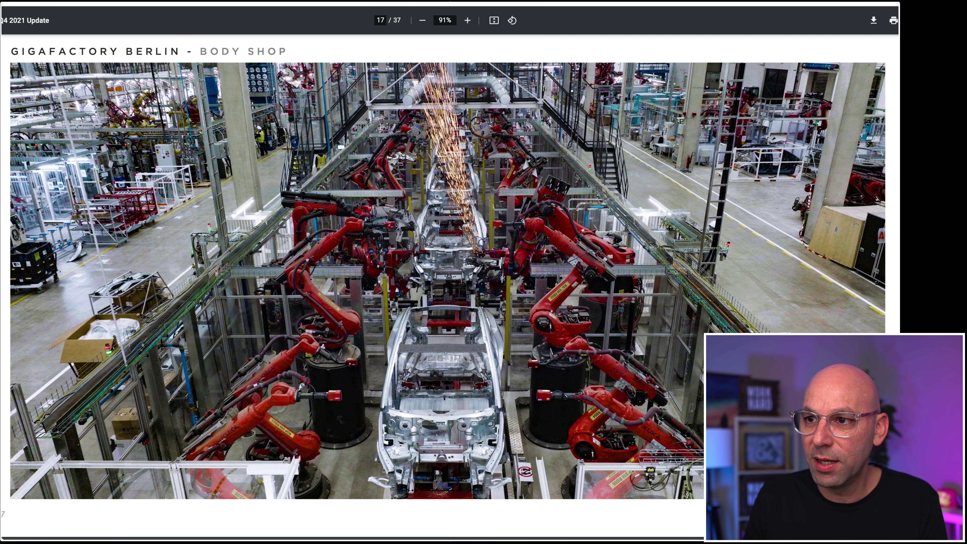
- Search the web for "weight of tesla model y" in a new tab and examine the curb weight
{"action": "key", "text": "ctrl+t"}
{"action": "type", "text": "weight of tesla"}
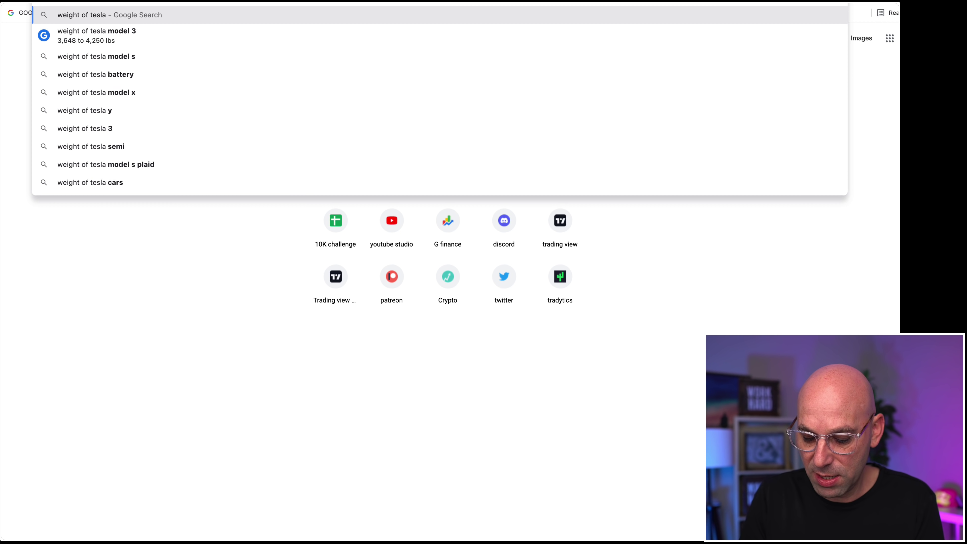
{"action": "type", "text": " model y"}
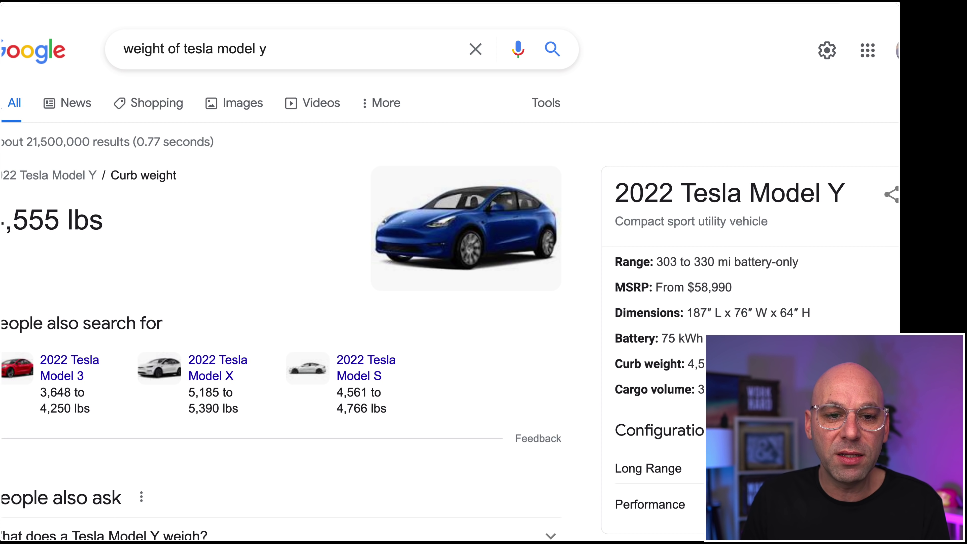
{"action": "left_click_drag", "start_coordinate": [2, 220], "coordinate": [67, 220]}
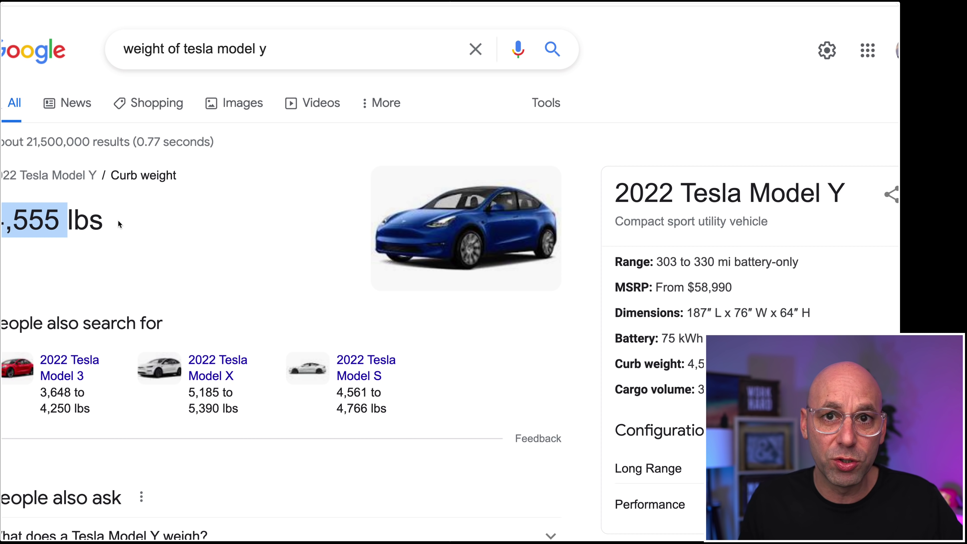
{"action": "left_click", "coordinate": [56, 220]}
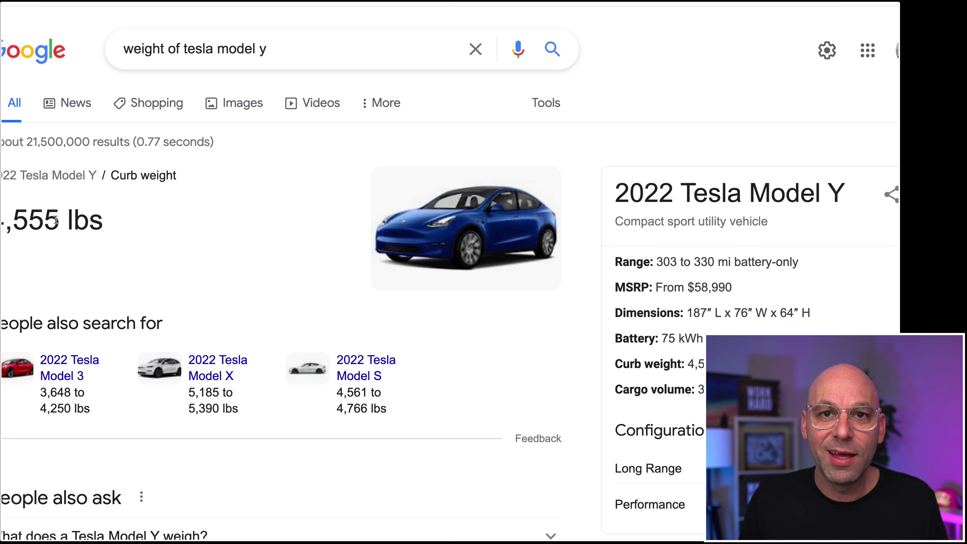
{"action": "left_click_drag", "start_coordinate": [58, 216], "coordinate": [11, 218]}
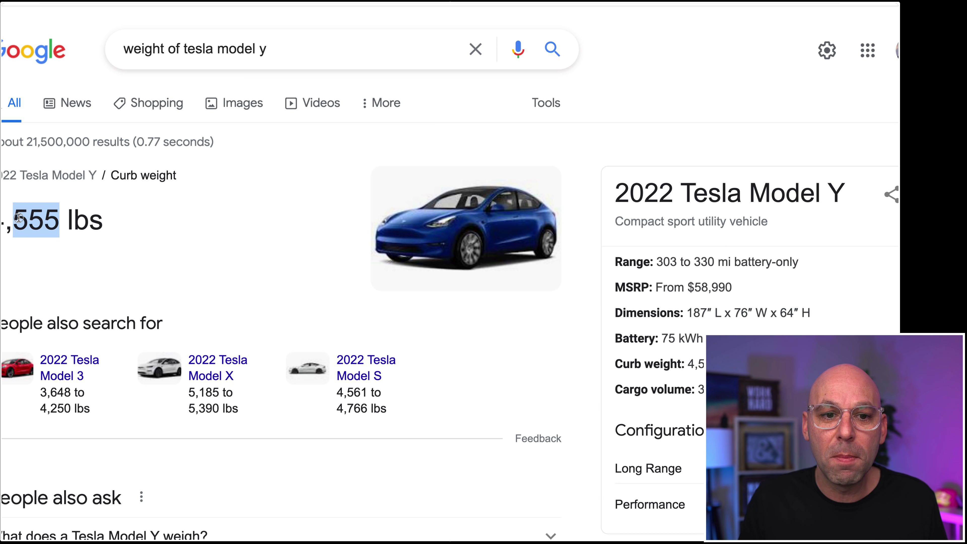
{"action": "left_click", "coordinate": [101, 230]}
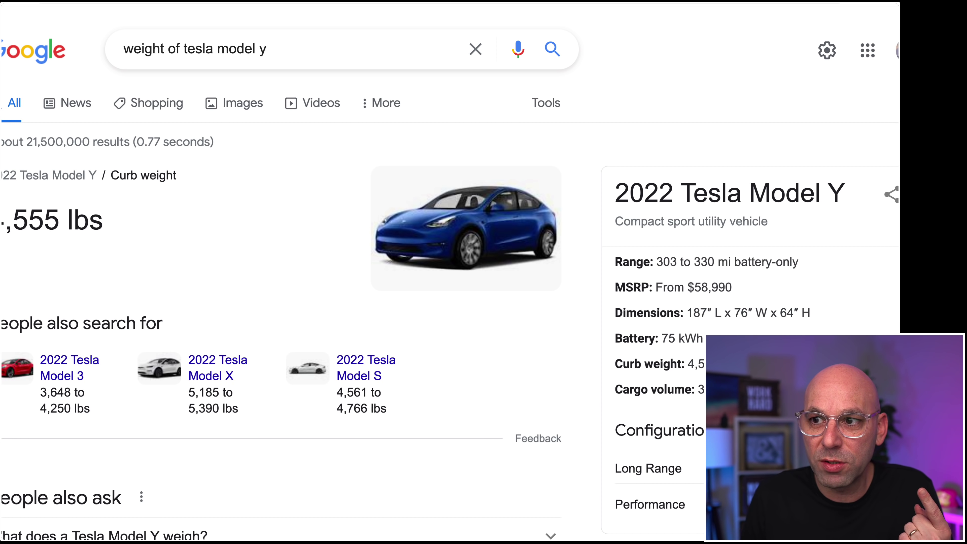
- Return to the spreadsheet and copy the share price label and value from A3:B3 to A6:B6
{"action": "key", "text": "ctrl+Tab"}
{"action": "left_click", "coordinate": [212, 131]}
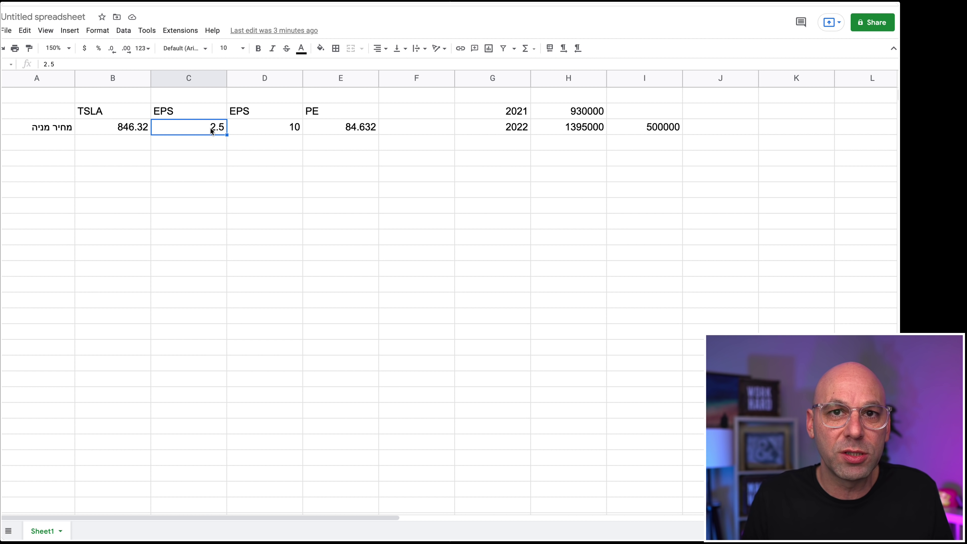
{"action": "left_click", "coordinate": [124, 128]}
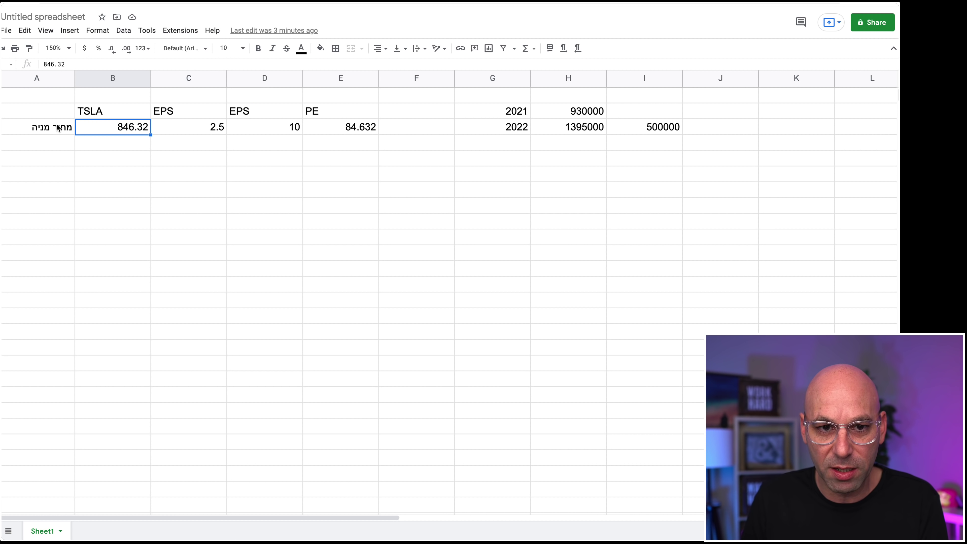
{"action": "left_click_drag", "start_coordinate": [60, 127], "coordinate": [98, 130]}
{"action": "key", "text": "ctrl+c"}
{"action": "left_click", "coordinate": [58, 174]}
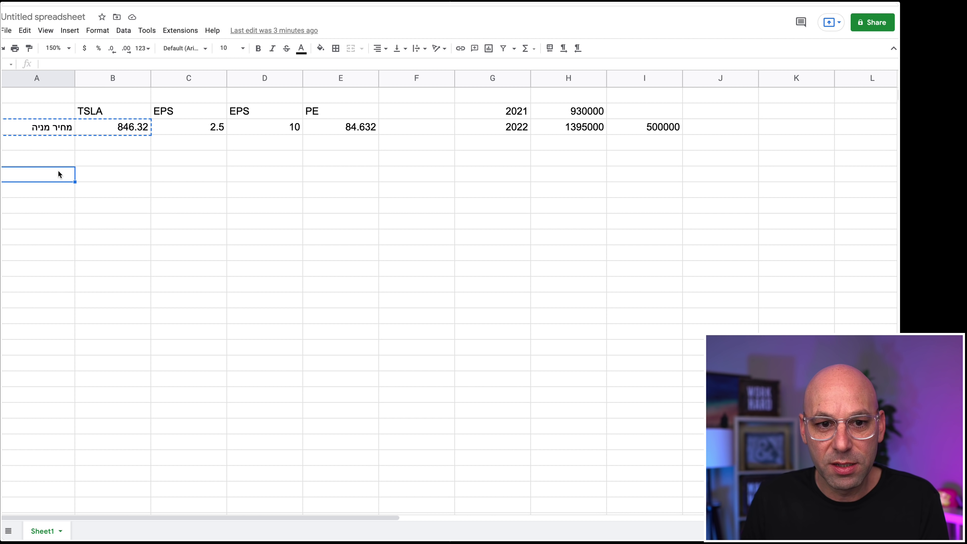
{"action": "key", "text": "ctrl+v"}
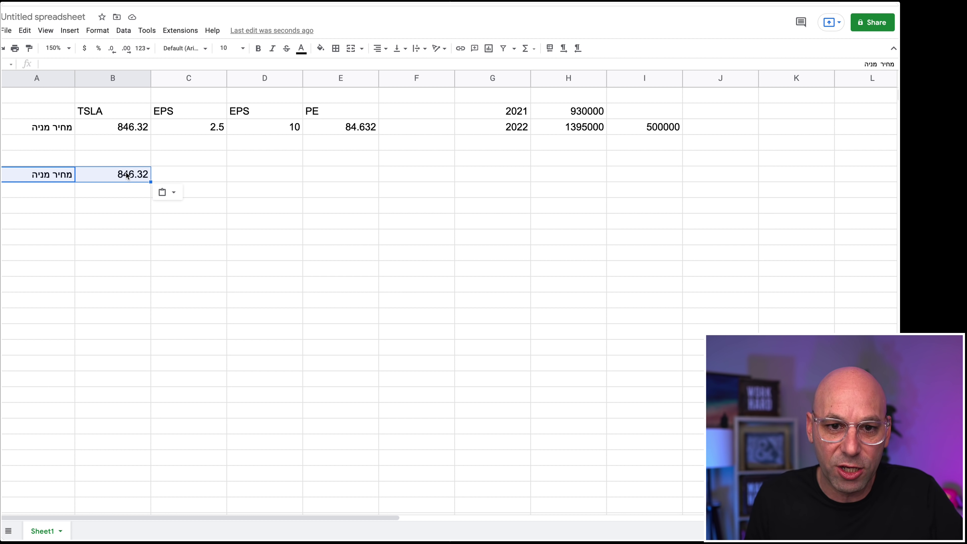
{"action": "left_click", "coordinate": [199, 172]}
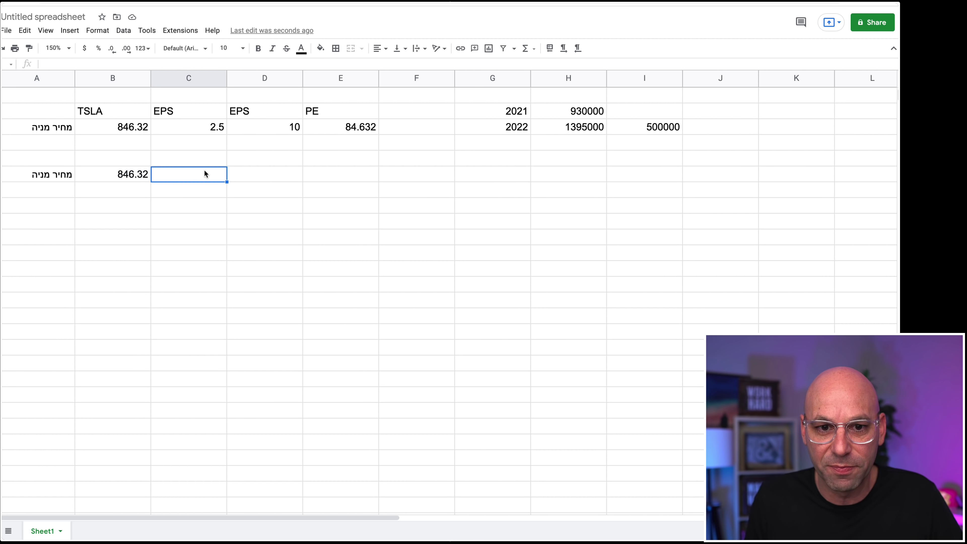
{"action": "left_click", "coordinate": [201, 125]}
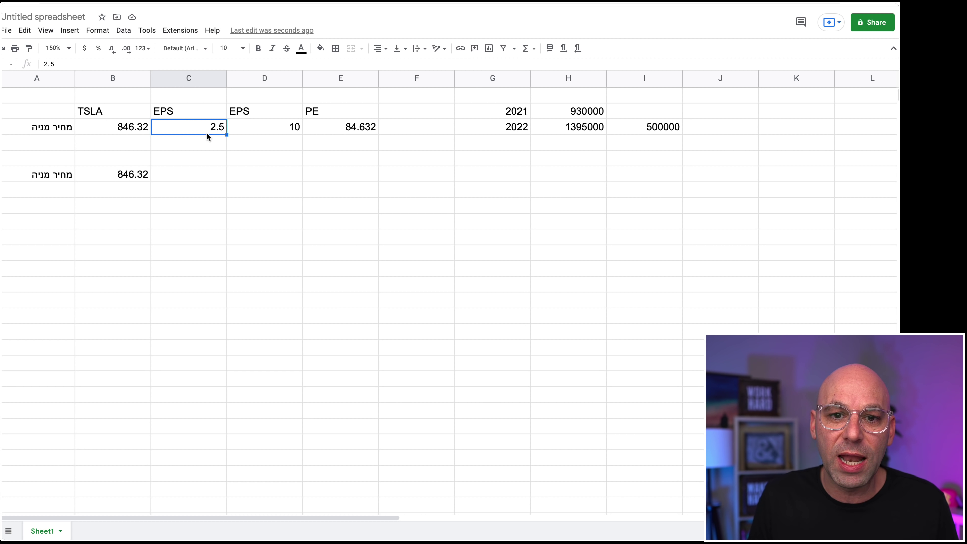
{"action": "left_click", "coordinate": [205, 143]}
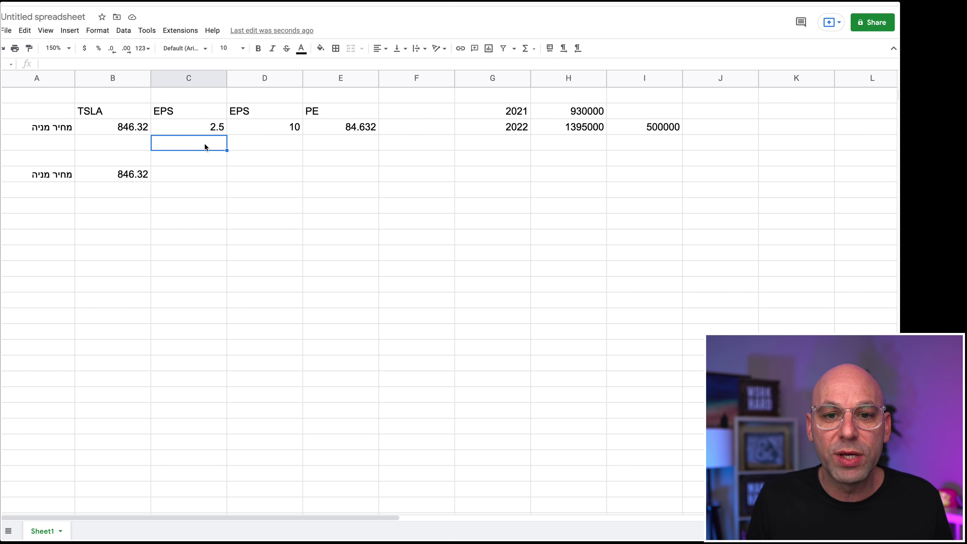
{"action": "type", "text": "2/"}
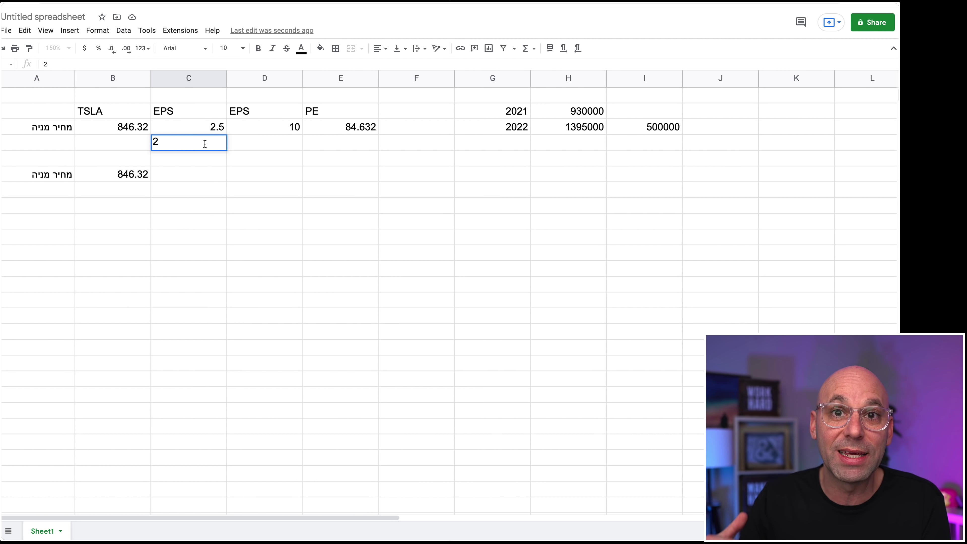
{"action": "key", "text": "Return"}
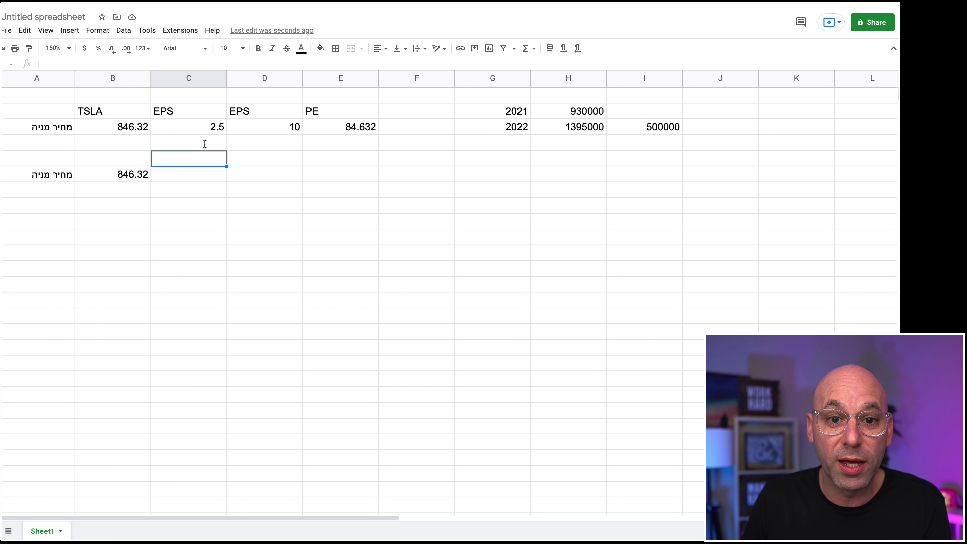
- Enter 3 as the alternative quarterly EPS in cell C6, beside the copied share price
{"action": "key", "text": "Down"}
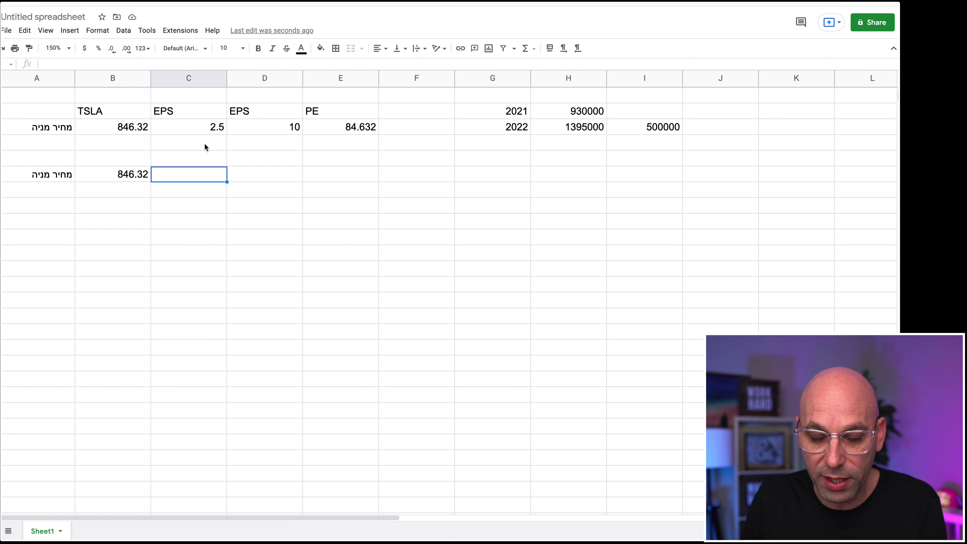
{"action": "type", "text": "3"}
{"action": "key", "text": "Tab"}
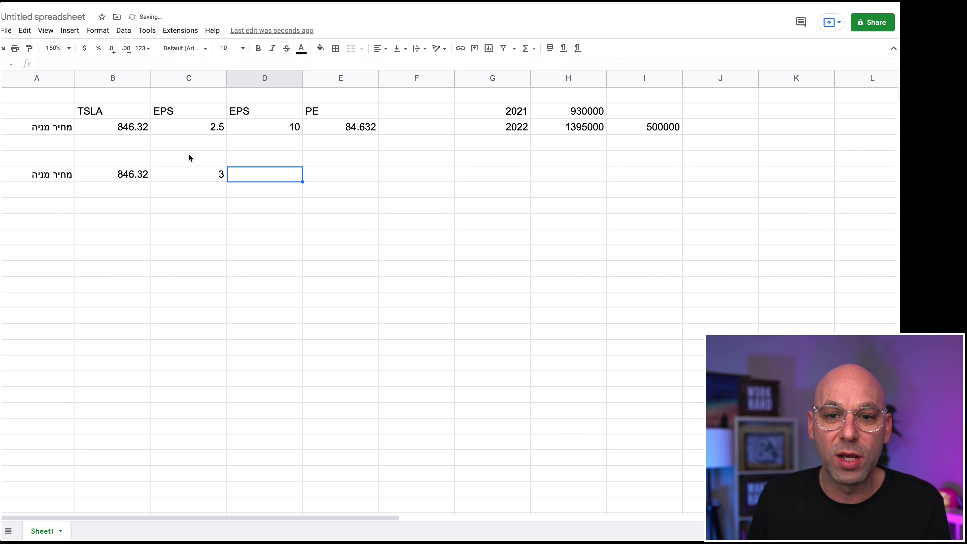
- Copy the annual EPS and PE formulas from D3:E3 to D6:E6 for the alternative scenario
{"action": "left_click_drag", "start_coordinate": [248, 126], "coordinate": [319, 125]}
{"action": "key", "text": "ctrl+c"}
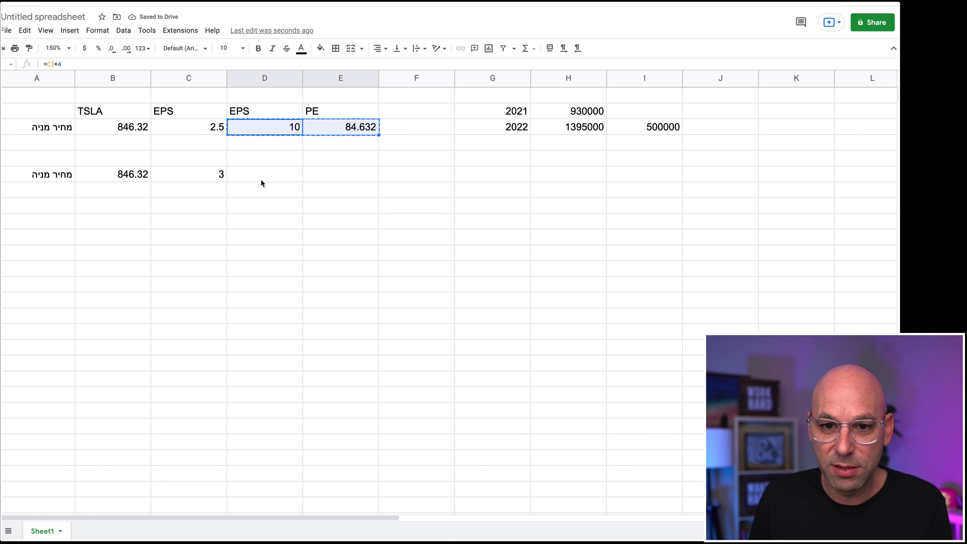
{"action": "left_click_drag", "start_coordinate": [262, 176], "coordinate": [311, 173]}
{"action": "key", "text": "ctrl+v"}
{"action": "left_click", "coordinate": [329, 176]}
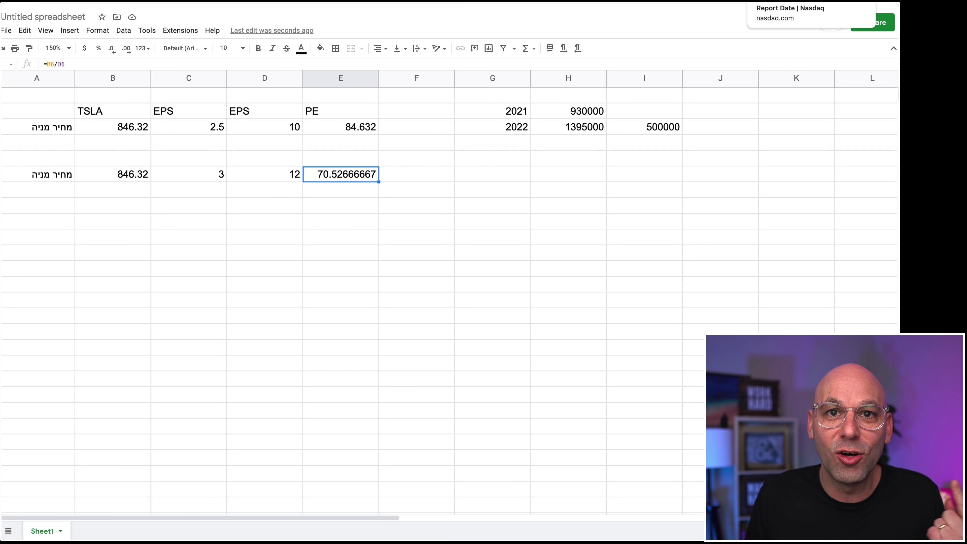
- Switch to the Nasdaq TSLA earnings page and examine the estimated and reported quarterly EPS for 2021 and 2022 in the Earnings Per Share chart
{"action": "left_click", "coordinate": [784, 1]}
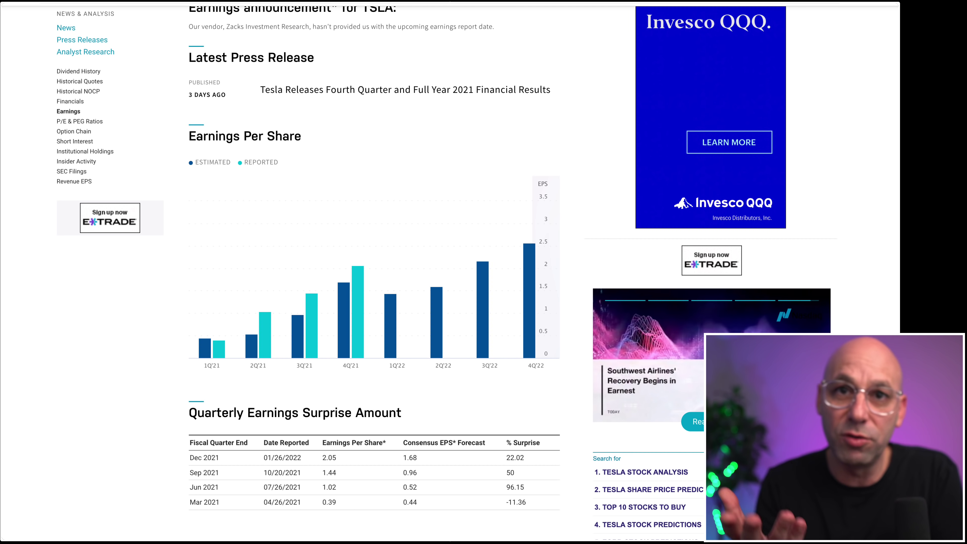
{"action": "scroll", "coordinate": [514, 153], "scroll_direction": "up", "scroll_amount": 10}
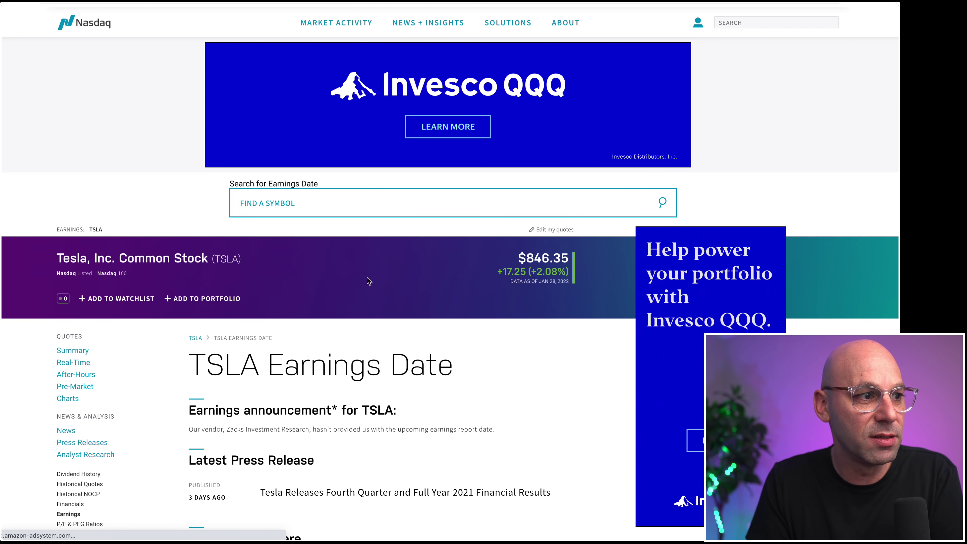
{"action": "scroll", "coordinate": [394, 309], "scroll_direction": "down", "scroll_amount": 10}
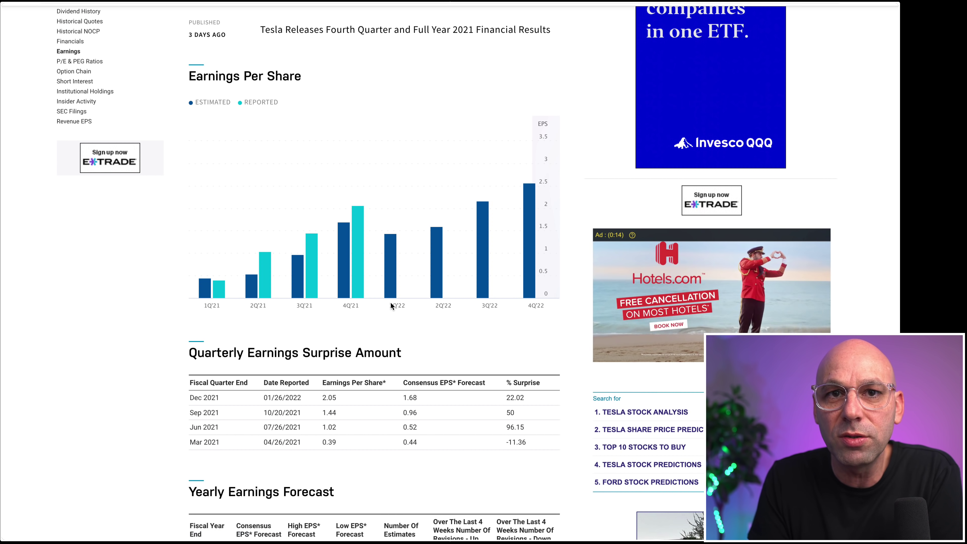
{"action": "mouse_move", "coordinate": [357, 289]}
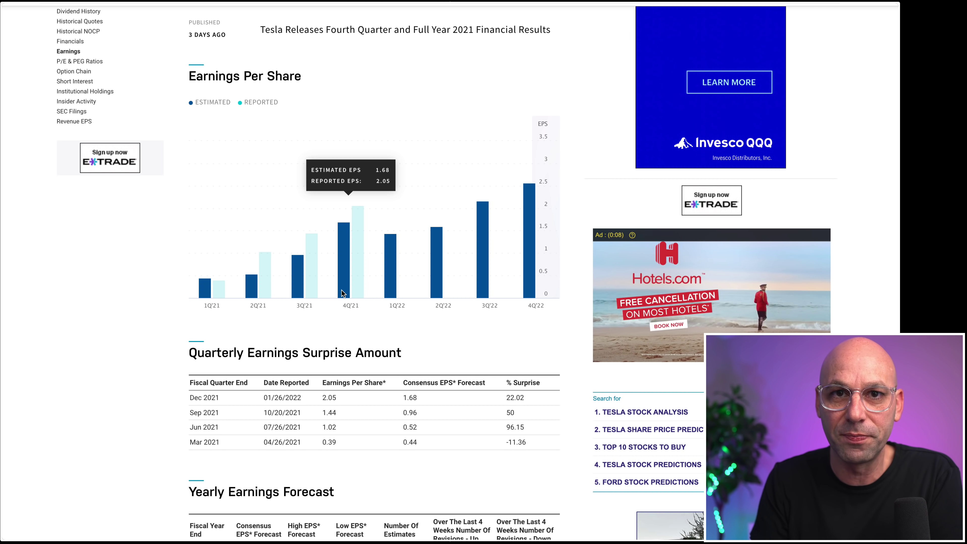
{"action": "mouse_move", "coordinate": [216, 293]}
{"action": "mouse_move", "coordinate": [318, 280]}
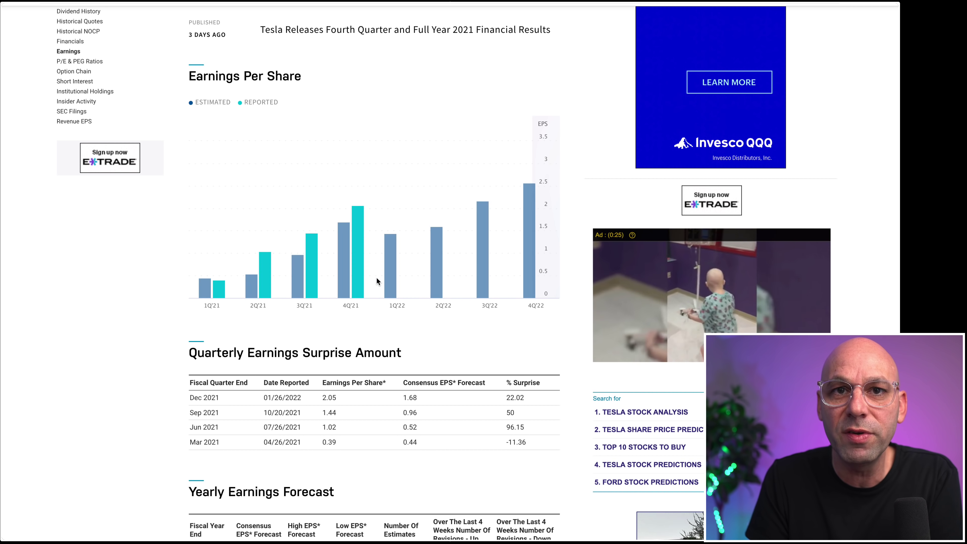
{"action": "mouse_move", "coordinate": [391, 277]}
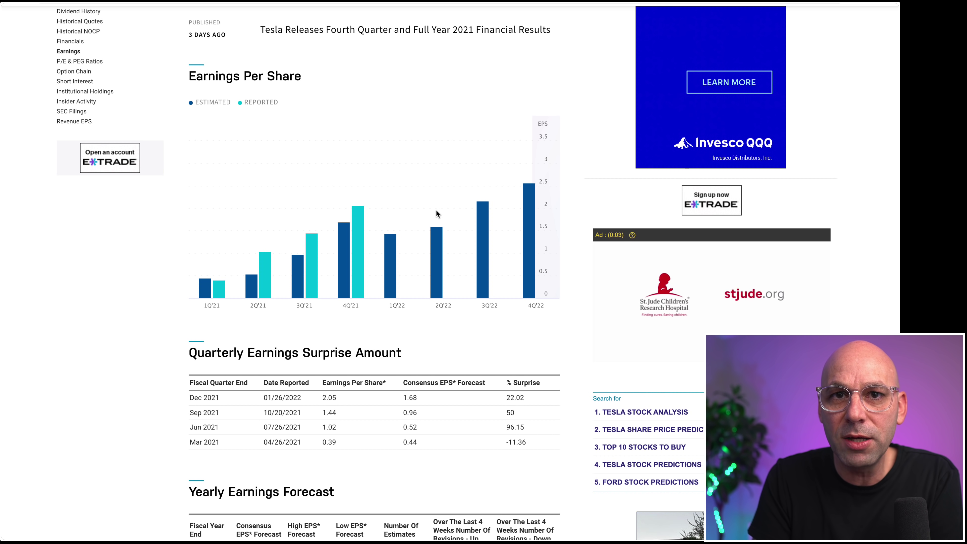
{"action": "mouse_move", "coordinate": [483, 212]}
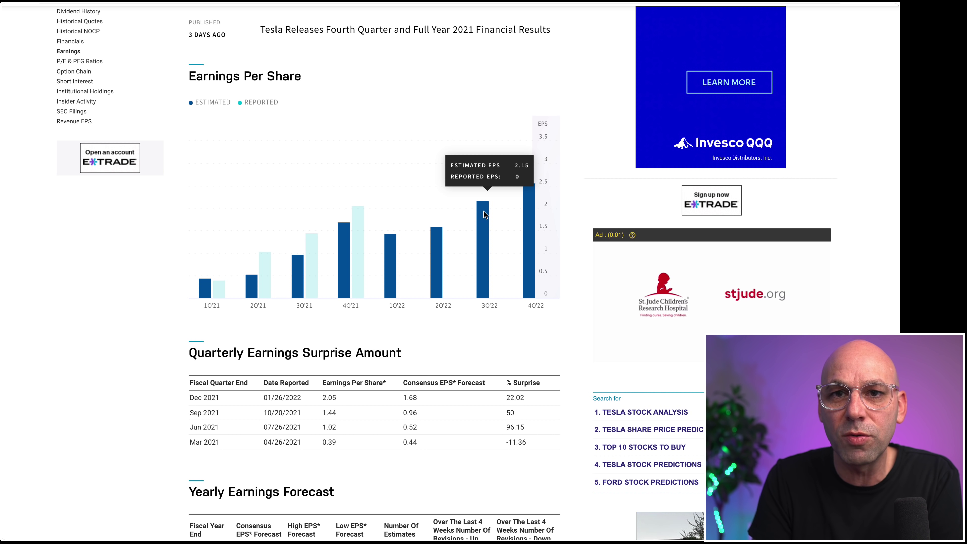